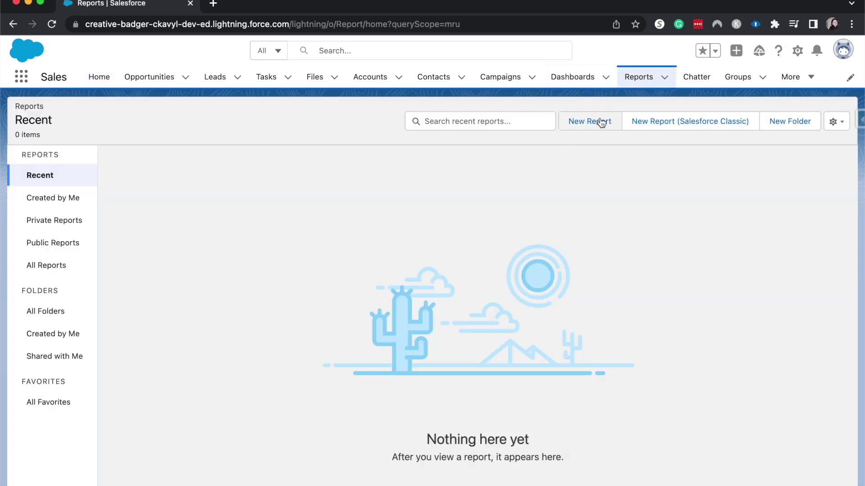
Start a new report of the Opportunities report type
{"action": "left_click", "coordinate": [600, 122]}
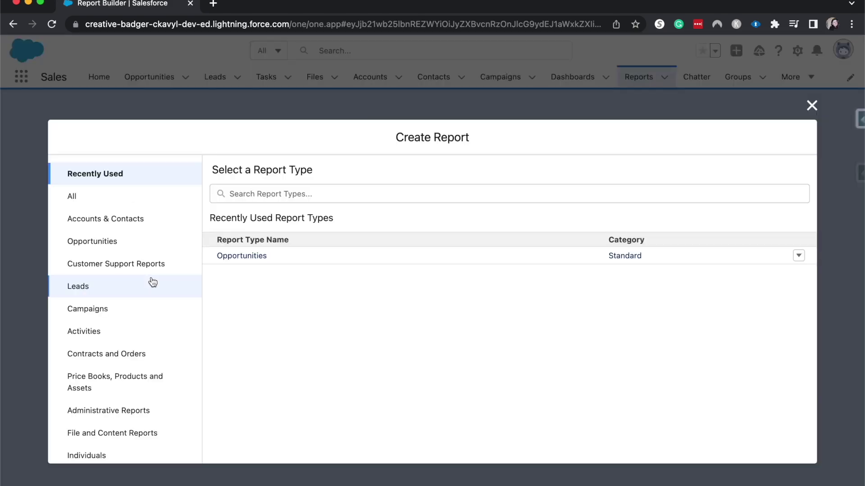
{"action": "left_click", "coordinate": [240, 255]}
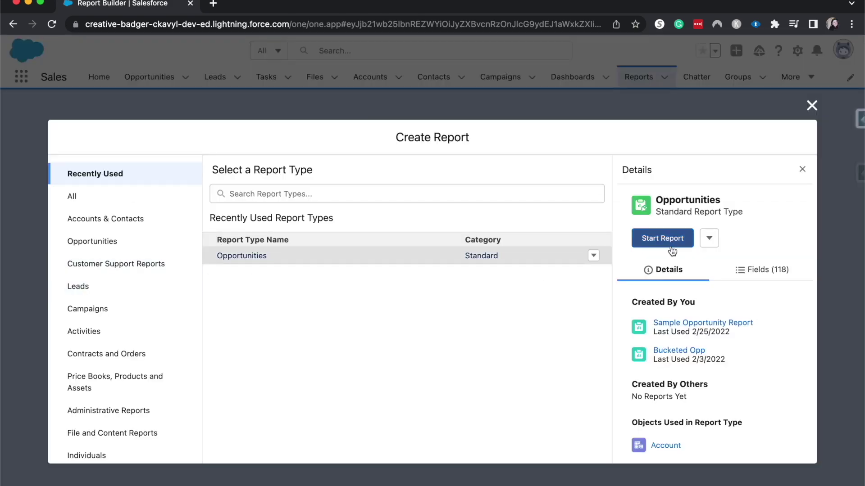
{"action": "left_click", "coordinate": [662, 238]}
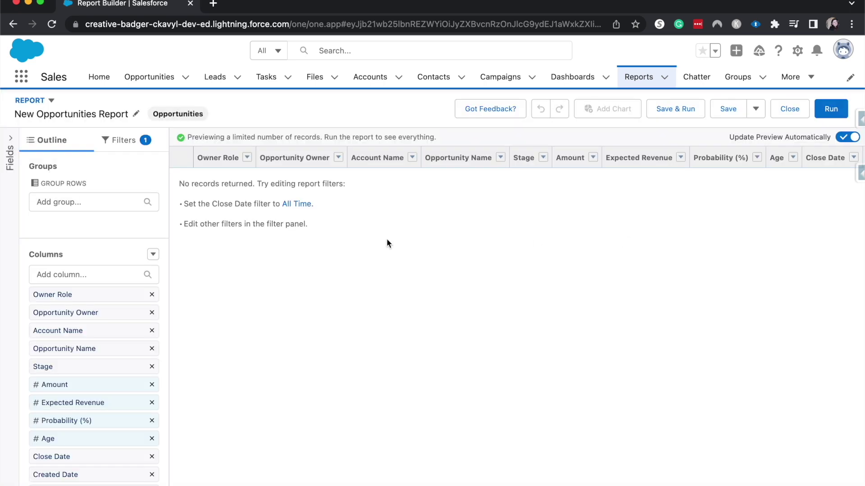
Set the Close Date filter range to All Time so opportunity rows appear
{"action": "left_click", "coordinate": [114, 151]}
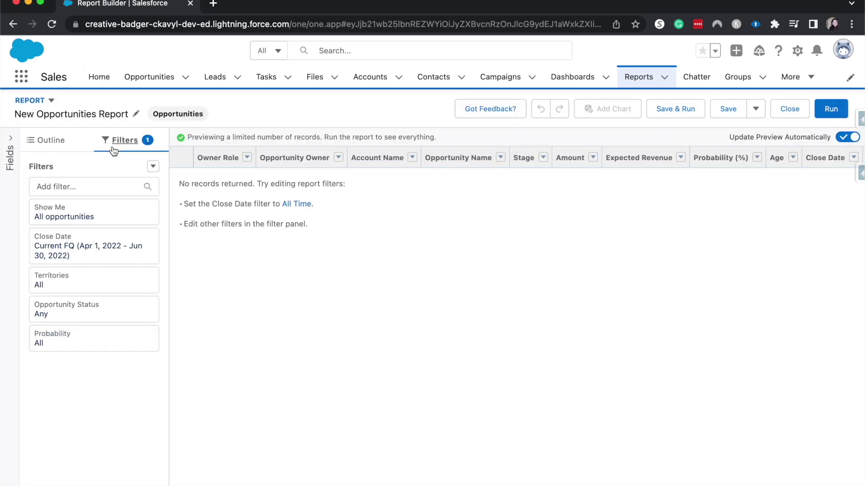
{"action": "left_click", "coordinate": [68, 243]}
{"action": "left_click", "coordinate": [291, 268]}
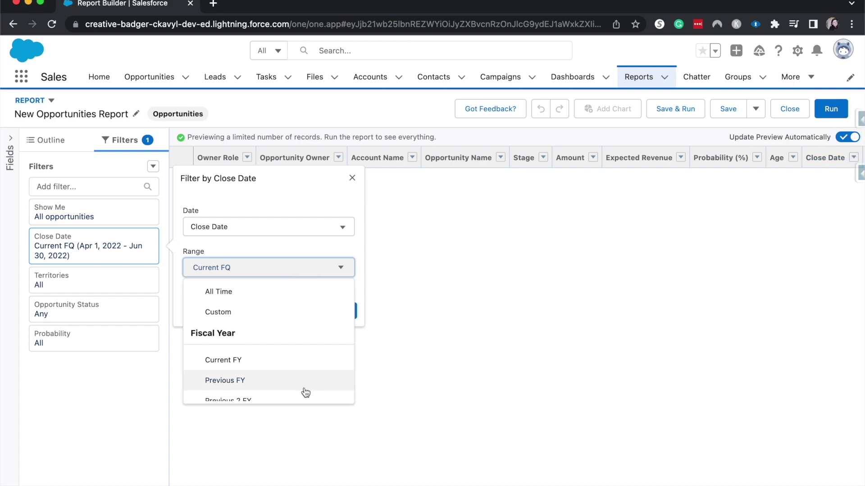
{"action": "left_click", "coordinate": [261, 293]}
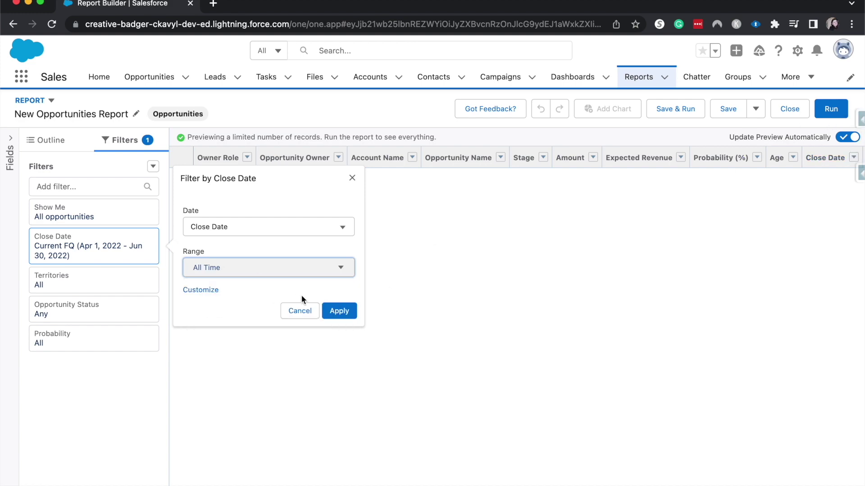
{"action": "left_click", "coordinate": [340, 312]}
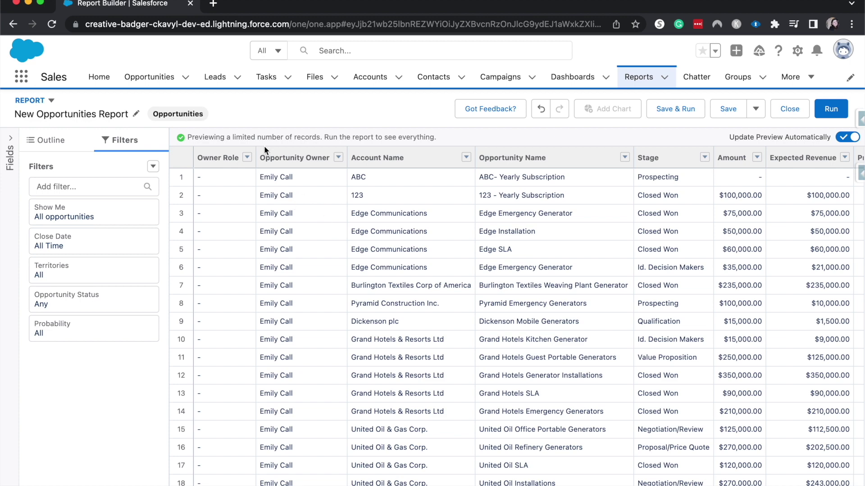
Remove the Owner Role and Next Step columns, leaving Opportunity Owner as the first column
{"action": "left_click", "coordinate": [247, 157]}
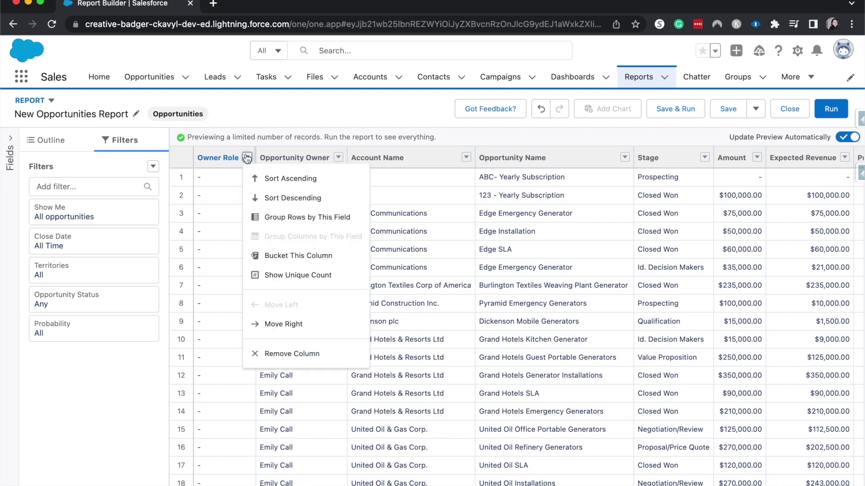
{"action": "left_click", "coordinate": [291, 356]}
{"action": "scroll", "coordinate": [455, 345], "scroll_direction": "right", "scroll_amount": 10}
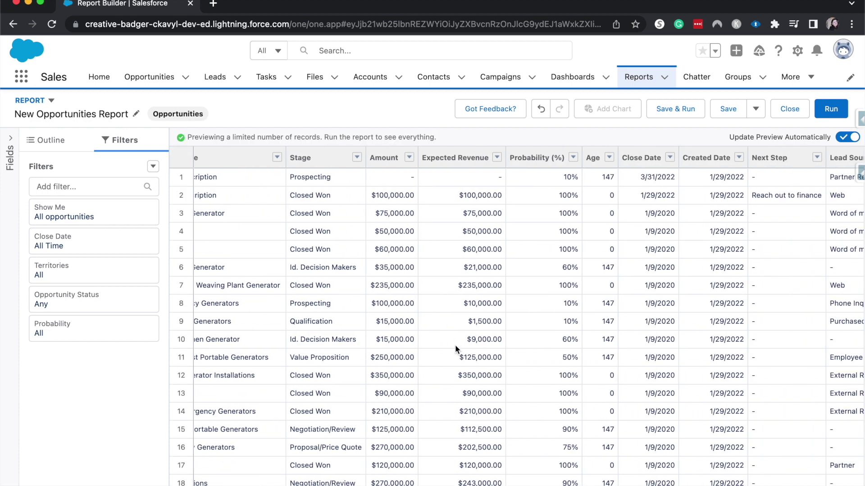
{"action": "scroll", "coordinate": [455, 344], "scroll_direction": "right", "scroll_amount": 5}
{"action": "left_click", "coordinate": [664, 157]}
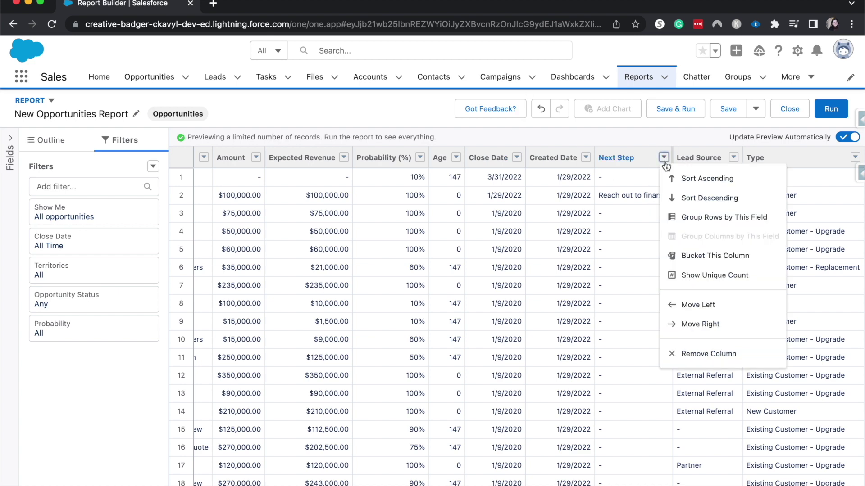
{"action": "left_click", "coordinate": [699, 354]}
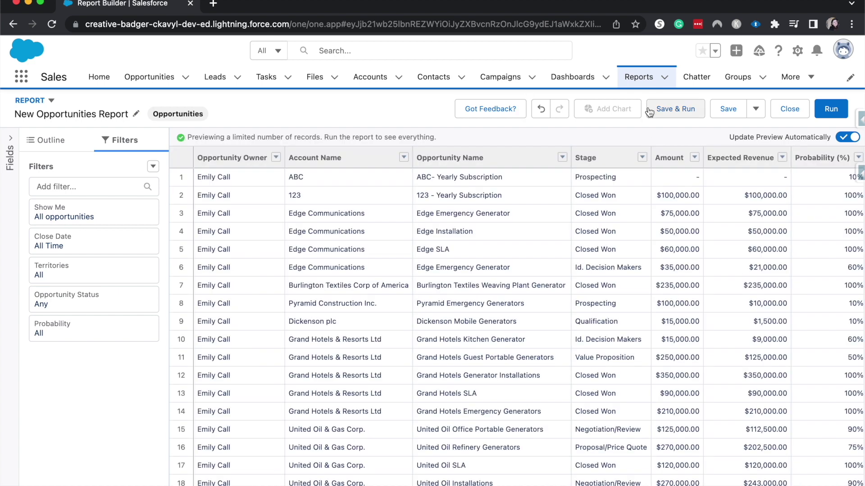
{"action": "scroll", "coordinate": [663, 221], "scroll_direction": "right", "scroll_amount": 10}
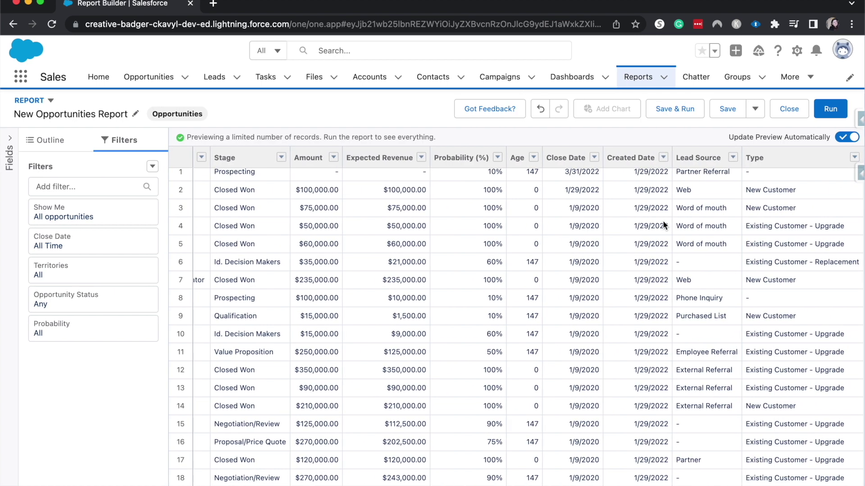
{"action": "scroll", "coordinate": [692, 220], "scroll_direction": "left", "scroll_amount": 10}
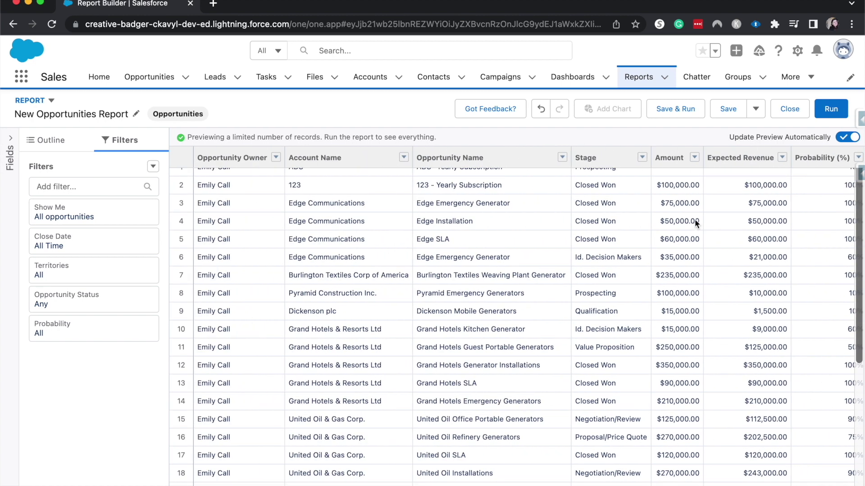
Add a Stage row grouping under Group Rows in the Outline, giving per-stage counts and subtotals
{"action": "left_click", "coordinate": [32, 145]}
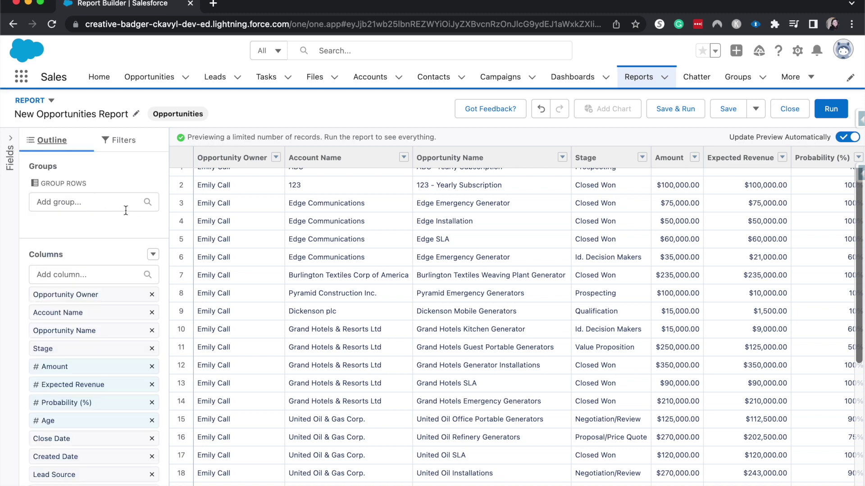
{"action": "left_click", "coordinate": [110, 203]}
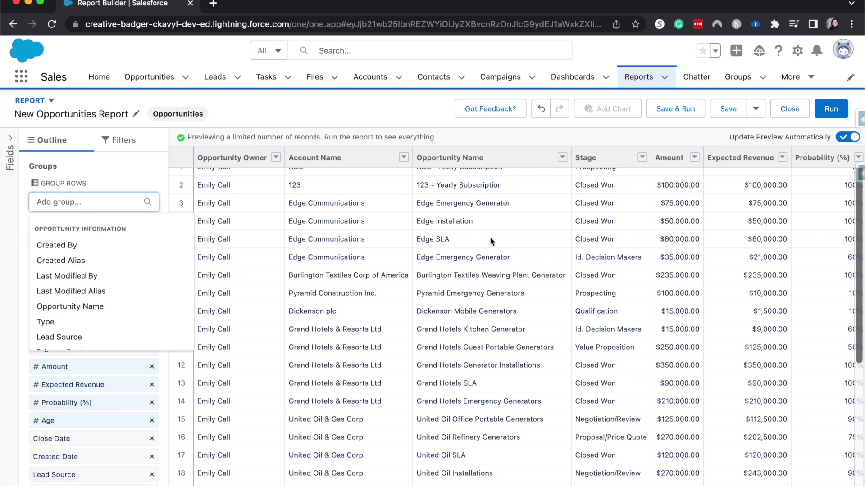
{"action": "left_click", "coordinate": [508, 183]}
{"action": "left_click", "coordinate": [140, 204]}
{"action": "scroll", "coordinate": [49, 311], "scroll_direction": "down", "scroll_amount": 3}
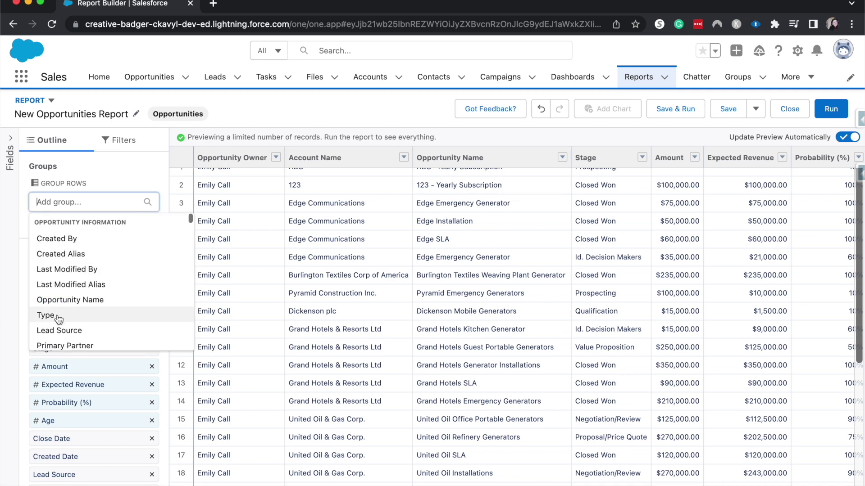
{"action": "scroll", "coordinate": [58, 317], "scroll_direction": "down", "scroll_amount": 3}
{"action": "scroll", "coordinate": [57, 315], "scroll_direction": "up", "scroll_amount": 10}
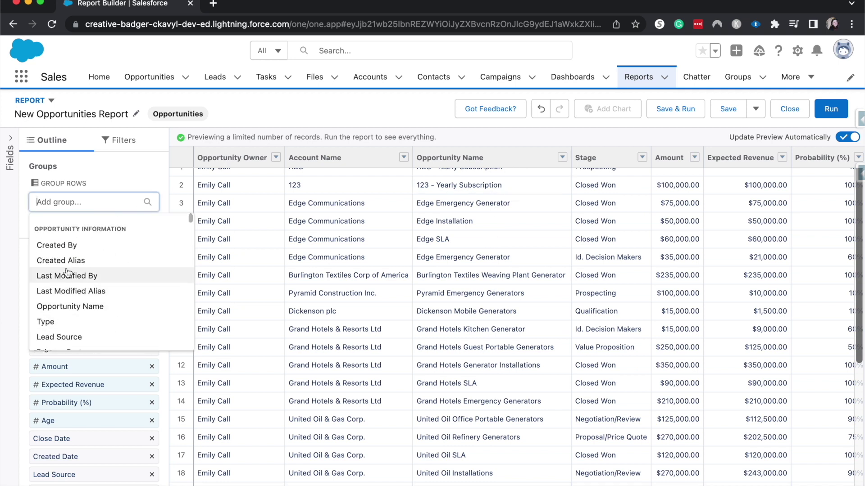
{"action": "type", "text": "s"}
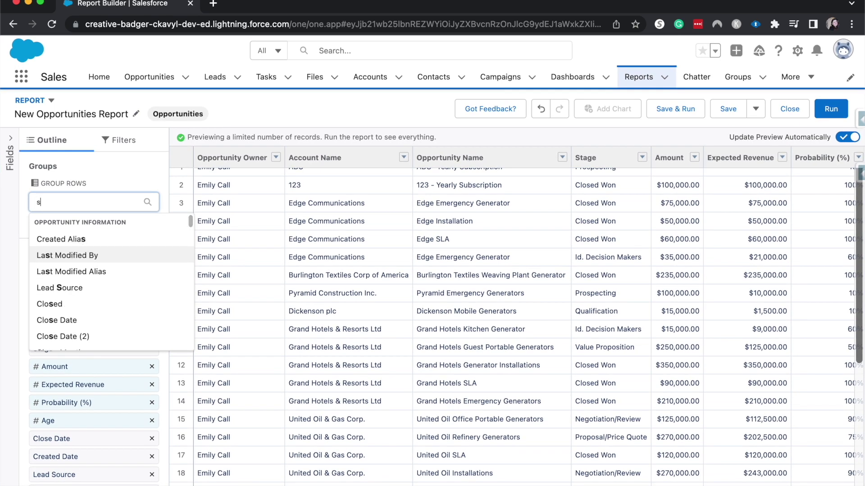
{"action": "type", "text": "tage"}
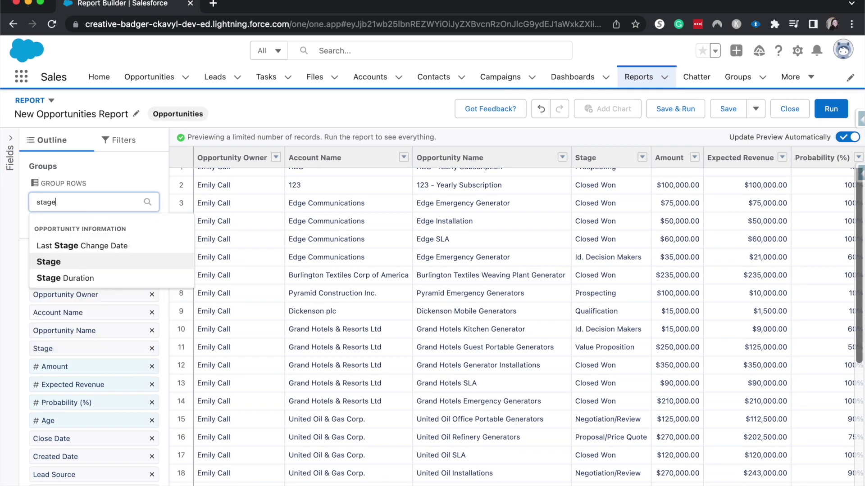
{"action": "left_click", "coordinate": [82, 260]}
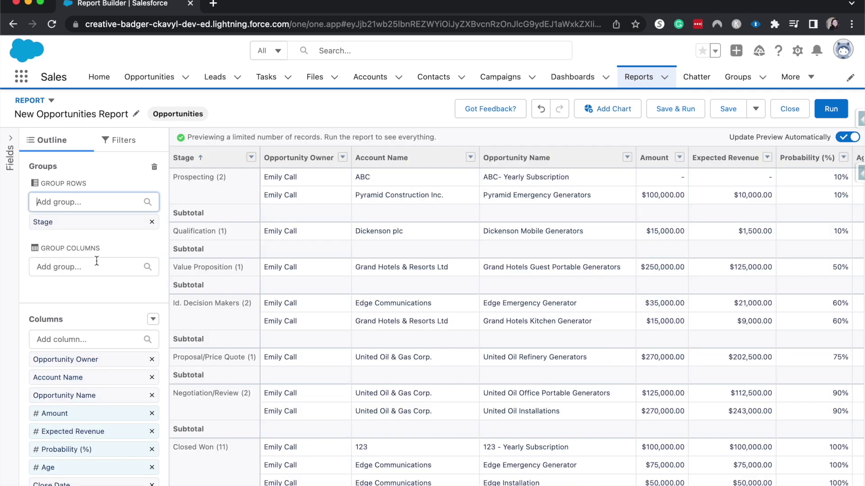
Scroll through the Stage-grouped report preview to review it
{"action": "scroll", "coordinate": [565, 279], "scroll_direction": "down", "scroll_amount": 4}
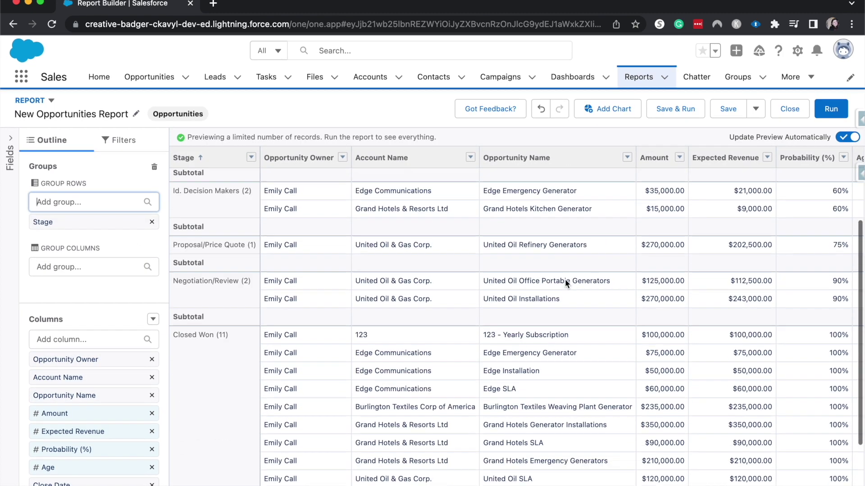
{"action": "scroll", "coordinate": [564, 279], "scroll_direction": "right", "scroll_amount": 1}
{"action": "scroll", "coordinate": [565, 280], "scroll_direction": "up", "scroll_amount": 4}
{"action": "scroll", "coordinate": [565, 279], "scroll_direction": "right", "scroll_amount": 6}
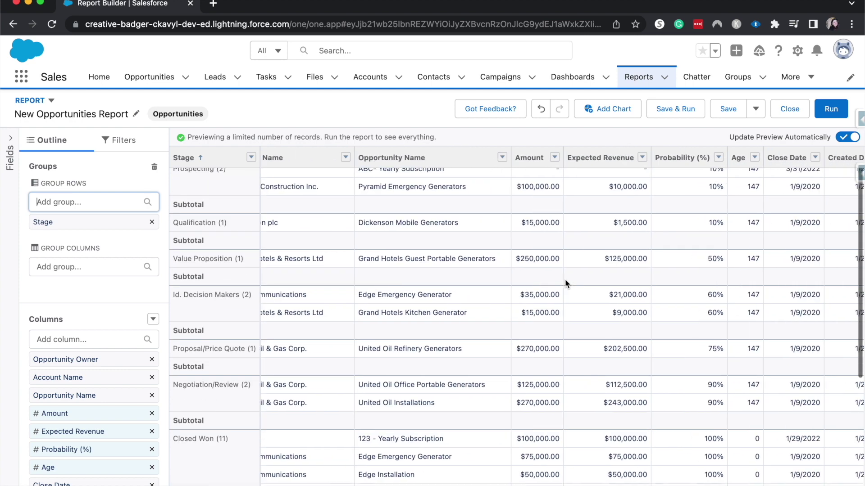
{"action": "scroll", "coordinate": [436, 264], "scroll_direction": "left", "scroll_amount": 6}
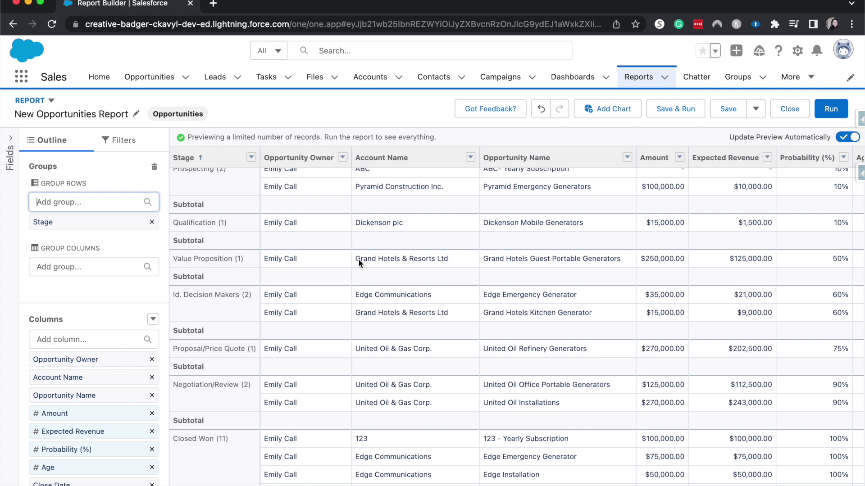
Expand the Fields panel and begin a new summary formula column
{"action": "scroll", "coordinate": [358, 259], "scroll_direction": "right", "scroll_amount": 8}
{"action": "scroll", "coordinate": [359, 259], "scroll_direction": "right", "scroll_amount": 1}
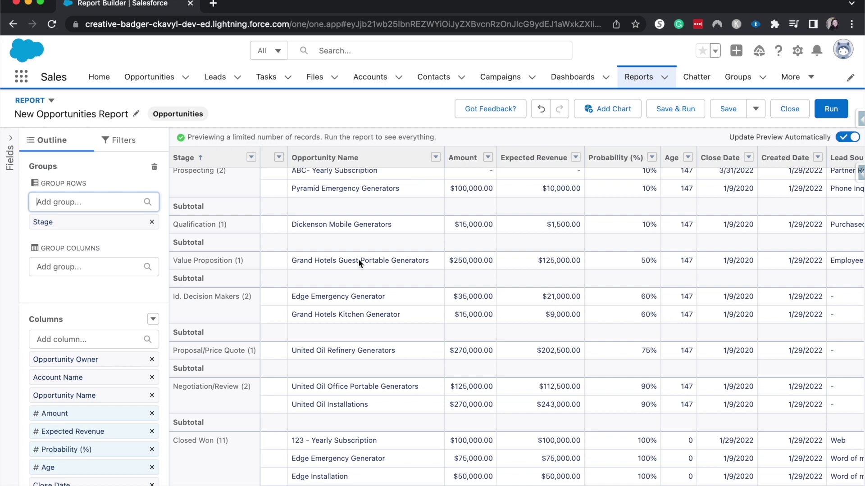
{"action": "left_click", "coordinate": [11, 162]}
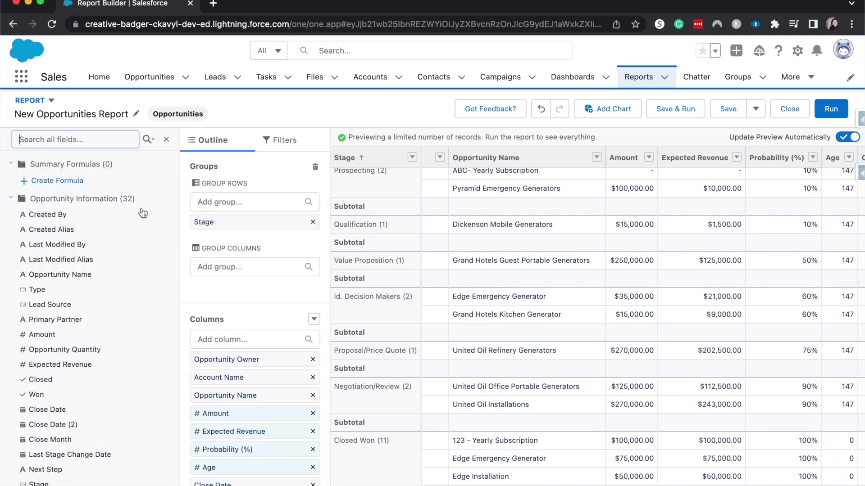
{"action": "left_click", "coordinate": [41, 182]}
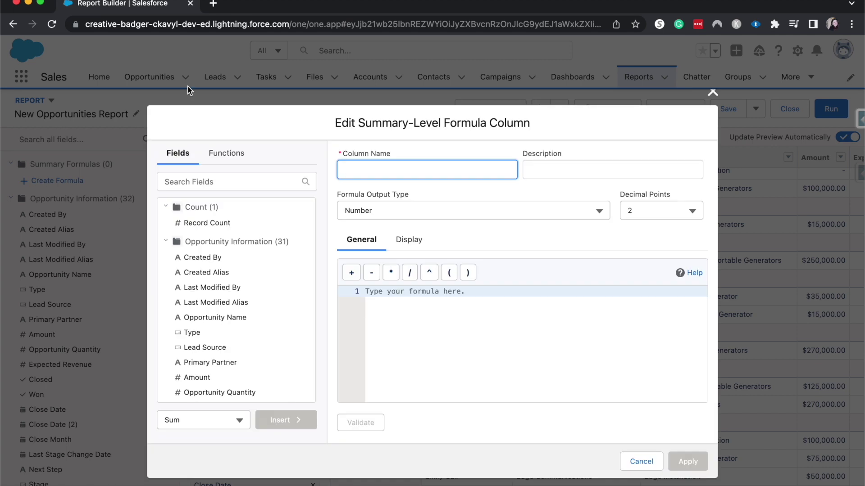
Name the new summary formula column 'Anticipated Commission'
{"action": "scroll", "coordinate": [201, 332], "scroll_direction": "down", "scroll_amount": 8}
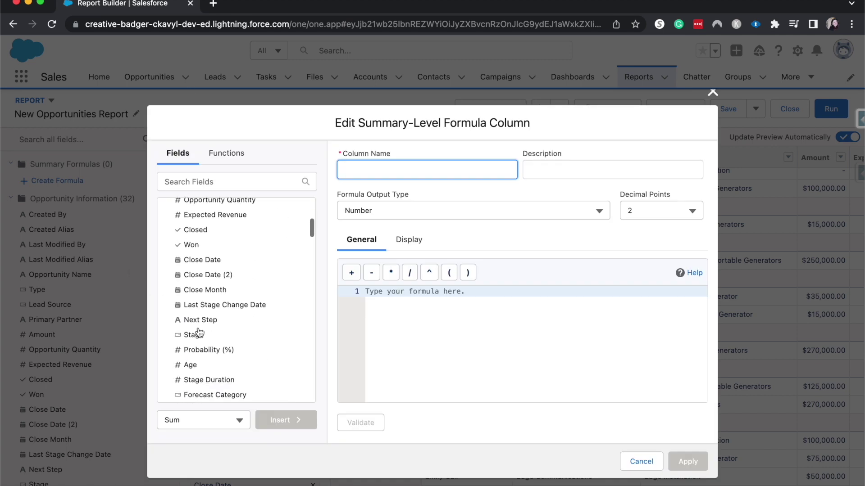
{"action": "scroll", "coordinate": [201, 332], "scroll_direction": "down", "scroll_amount": 10}
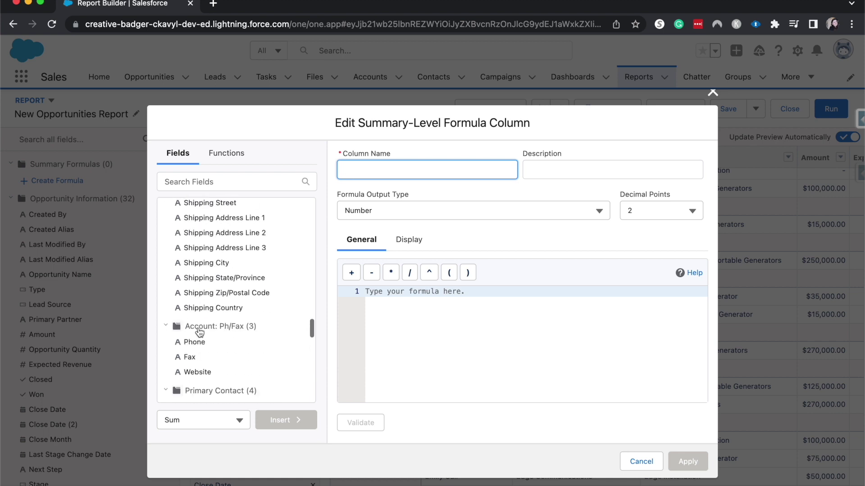
{"action": "scroll", "coordinate": [200, 333], "scroll_direction": "up", "scroll_amount": 20}
{"action": "left_click", "coordinate": [412, 177]}
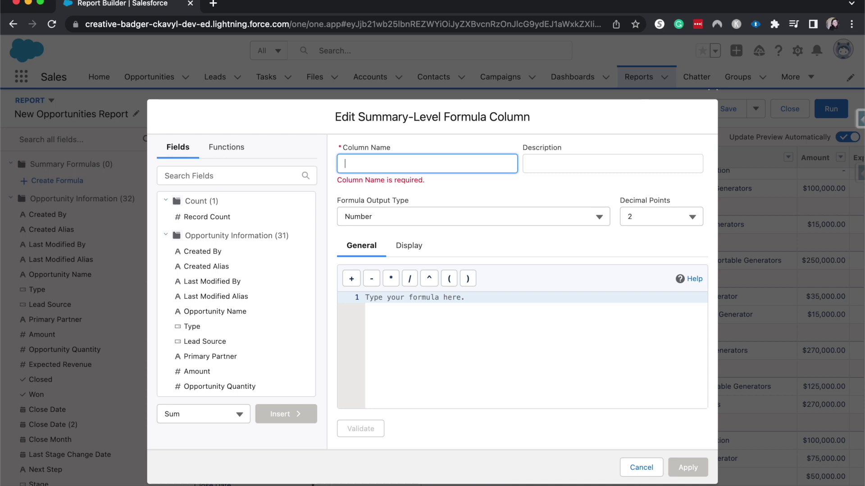
{"action": "type", "text": "Ant"}
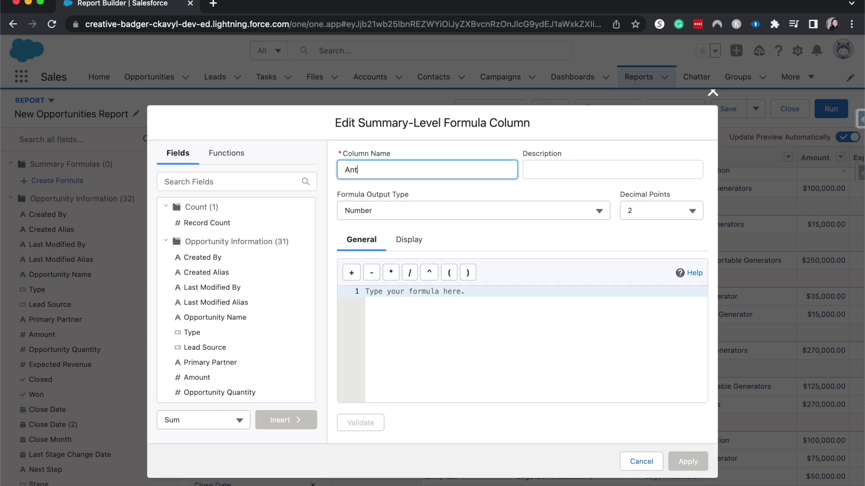
{"action": "type", "text": "icipated Commision"}
{"action": "key", "text": "BackSpace"}
{"action": "key", "text": "BackSpace"}
{"action": "key", "text": "BackSpace"}
{"action": "type", "text": "ssion"}
{"action": "left_click", "coordinate": [577, 152]}
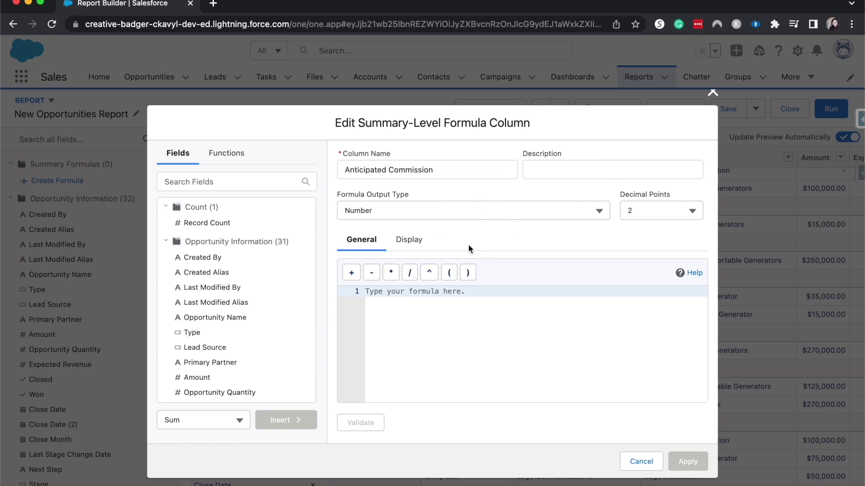
Check the Display settings, then return to General and focus the empty formula
{"action": "left_click", "coordinate": [425, 237]}
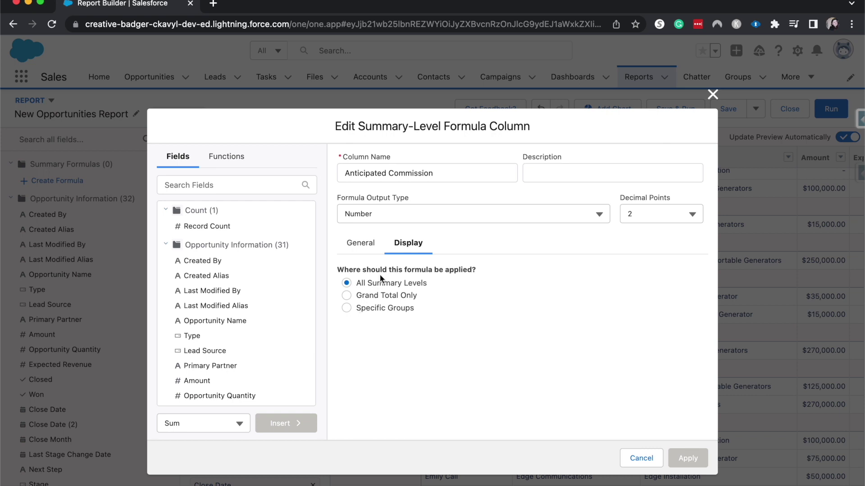
{"action": "left_click", "coordinate": [351, 243]}
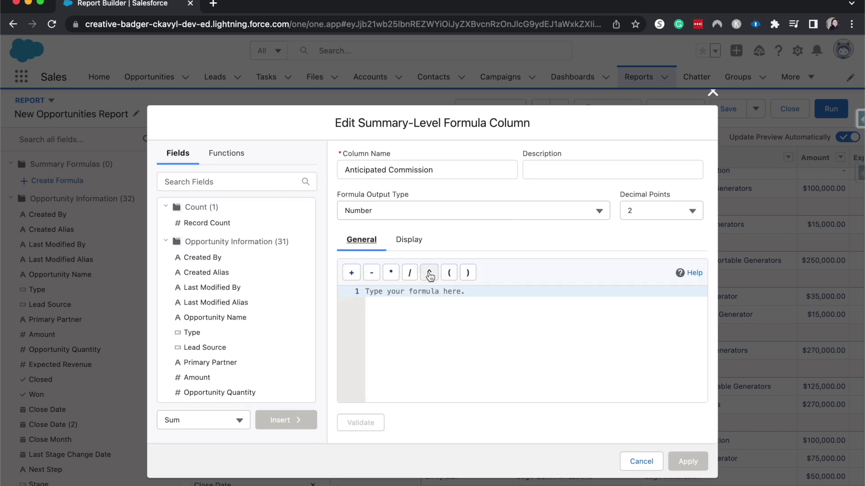
{"action": "left_click", "coordinate": [426, 336]}
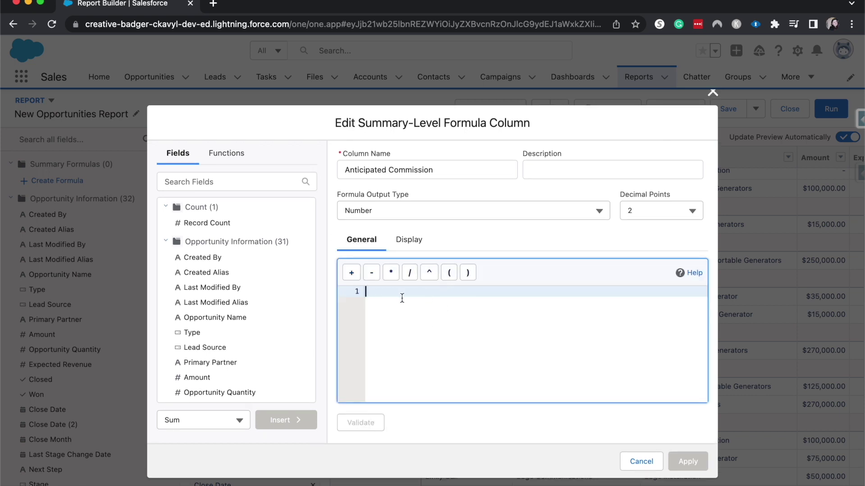
Insert summed Expected Revenue times 0.02 (EXP_AMOUNT:SUM*0.02) as the formula and apply it
{"action": "scroll", "coordinate": [218, 246], "scroll_direction": "down", "scroll_amount": 1}
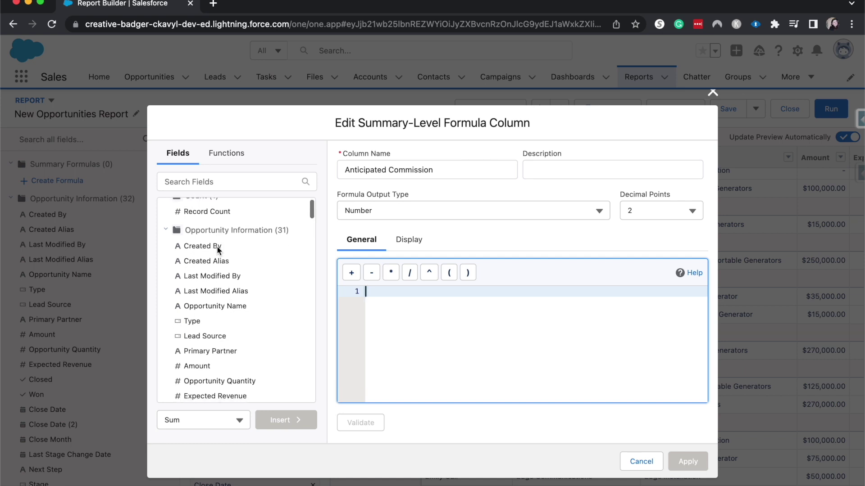
{"action": "scroll", "coordinate": [248, 276], "scroll_direction": "down", "scroll_amount": 1}
{"action": "left_click", "coordinate": [218, 182]}
{"action": "type", "text": "exc"}
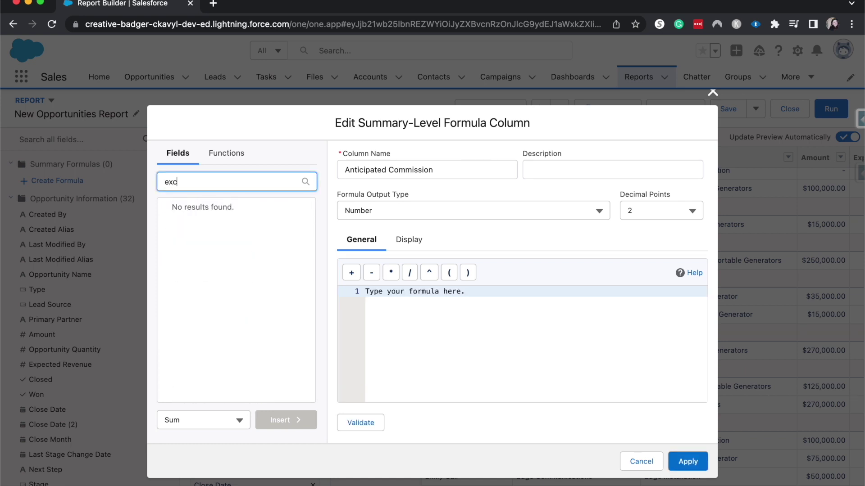
{"action": "key", "text": "BackSpace"}
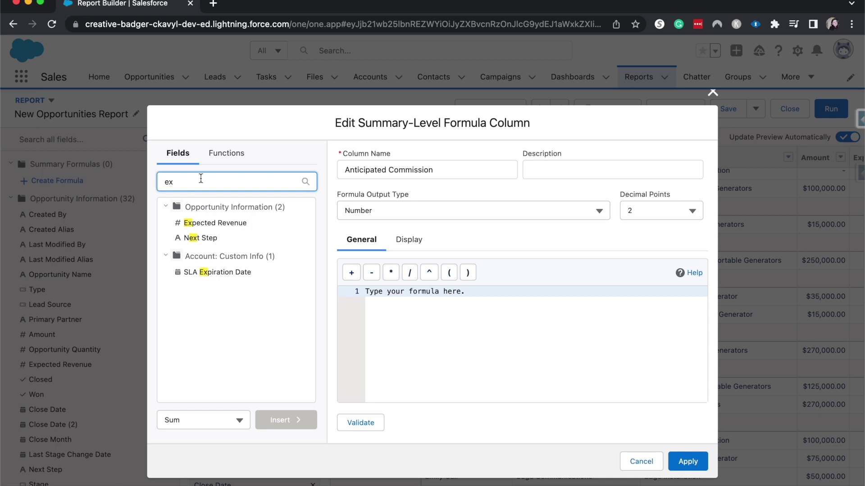
{"action": "left_click", "coordinate": [223, 222]}
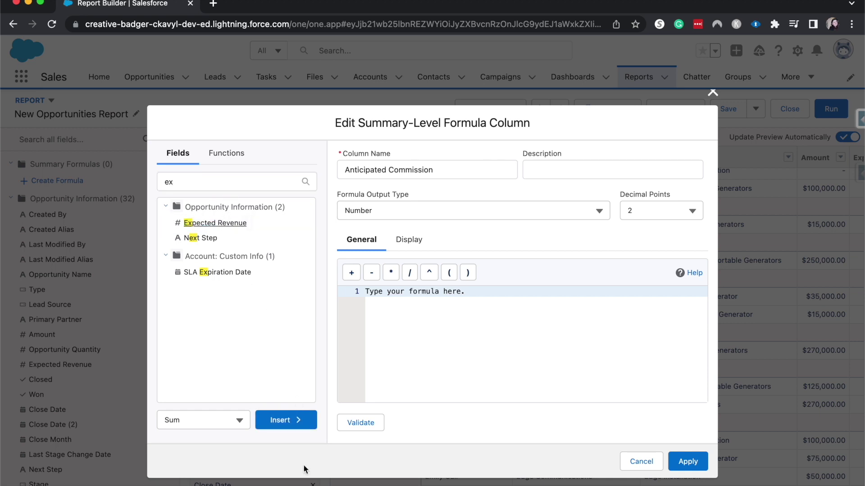
{"action": "left_click", "coordinate": [279, 423]}
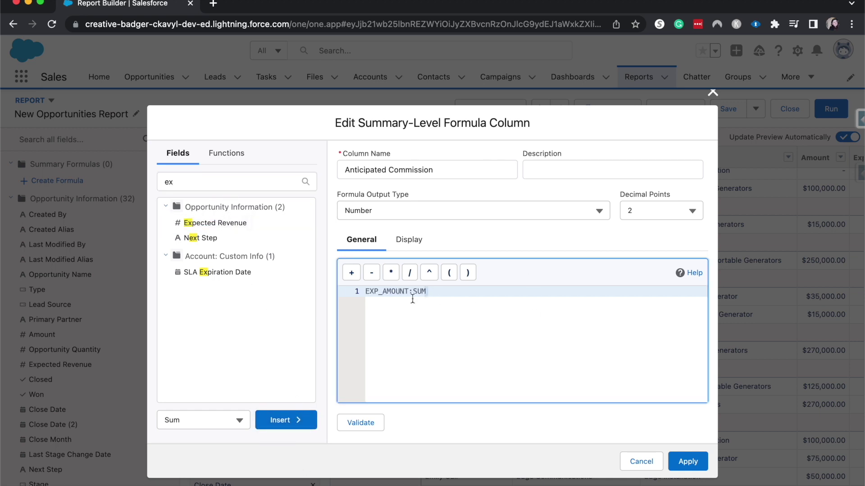
{"action": "type", "text": "*0.02"}
{"action": "left_click", "coordinate": [702, 458]}
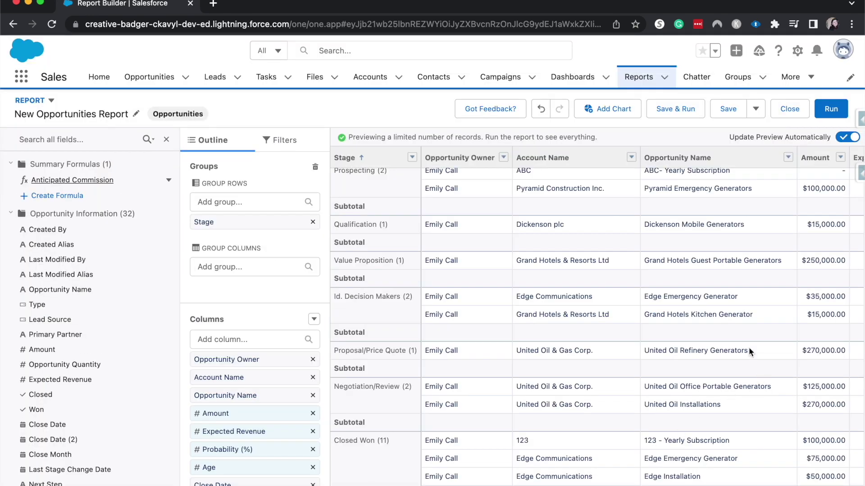
Scroll the preview to check per-stage Anticipated Commission subtotals, e.g. 49,500.00 for Closed Won
{"action": "scroll", "coordinate": [748, 347], "scroll_direction": "right", "scroll_amount": 10}
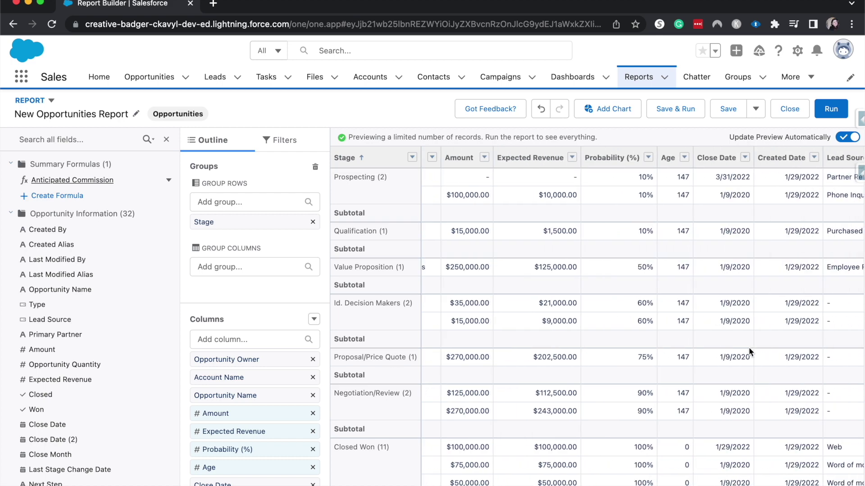
{"action": "scroll", "coordinate": [748, 349], "scroll_direction": "right", "scroll_amount": 5}
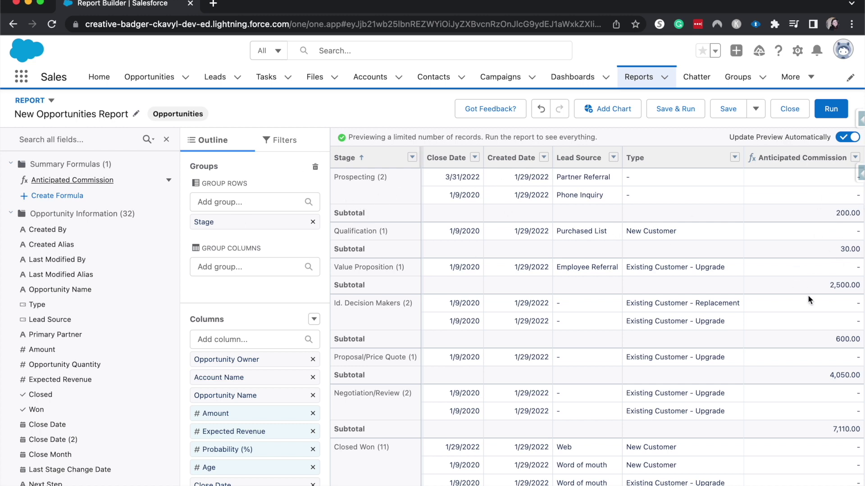
{"action": "scroll", "coordinate": [808, 297], "scroll_direction": "down", "scroll_amount": 1}
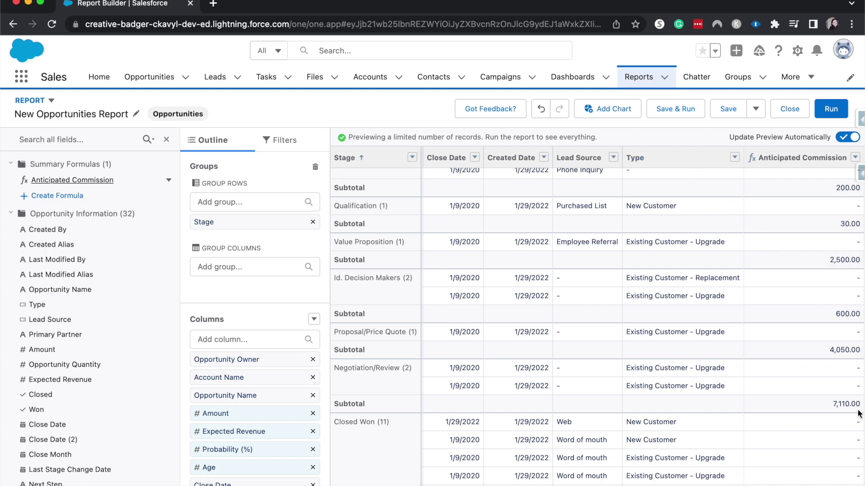
{"action": "scroll", "coordinate": [809, 414], "scroll_direction": "down", "scroll_amount": 1}
{"action": "scroll", "coordinate": [809, 414], "scroll_direction": "down", "scroll_amount": 3}
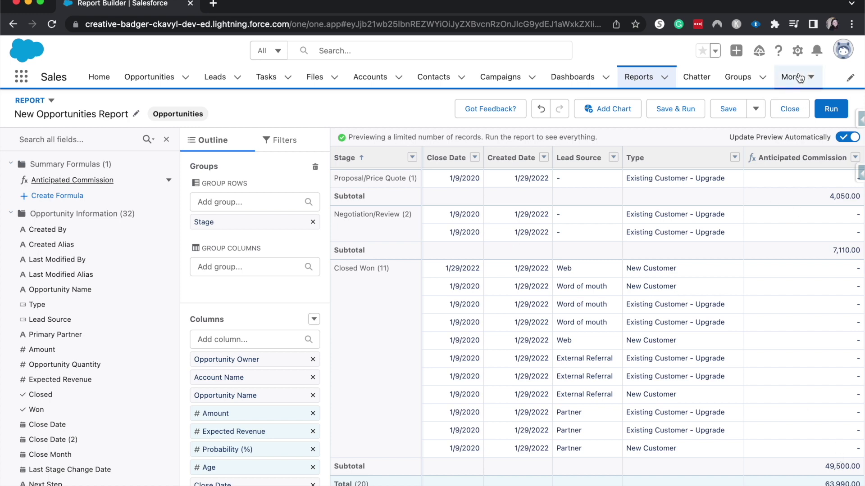
Save & Run the report as 'Opportunities with Commission' in Private Reports
{"action": "left_click", "coordinate": [684, 110]}
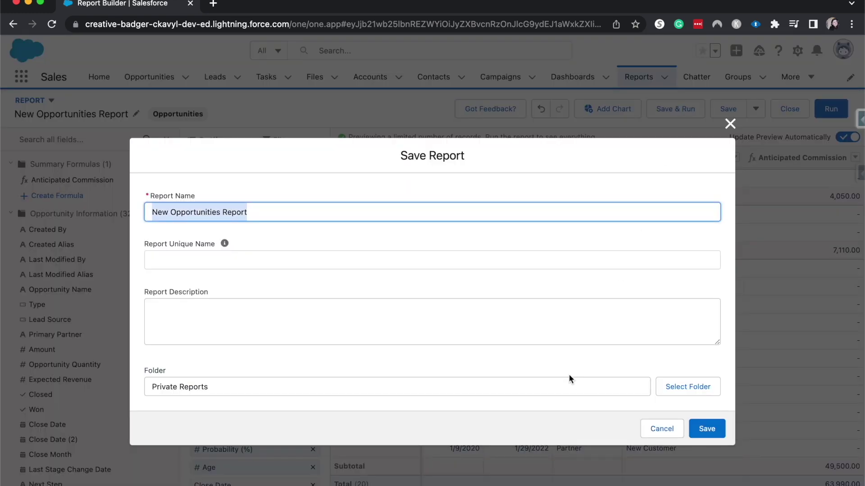
{"action": "type", "text": "Opportun"}
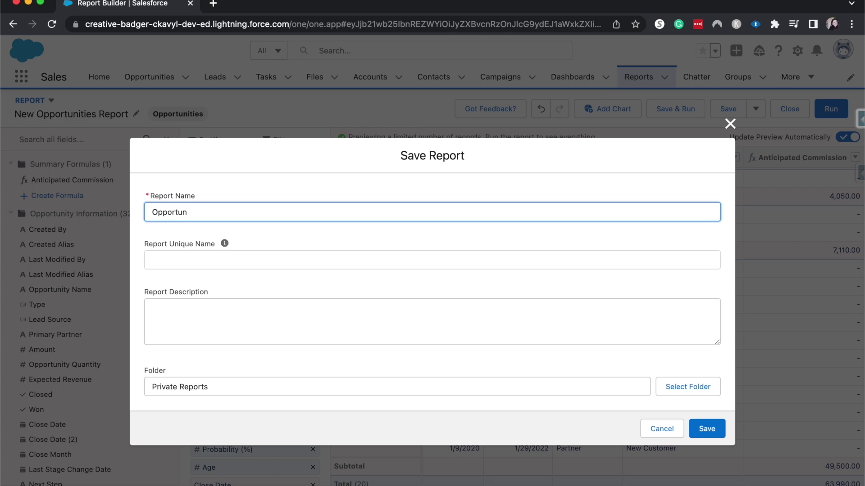
{"action": "type", "text": "ities with Commision"}
{"action": "key", "text": "BackSpace"}
{"action": "key", "text": "BackSpace"}
{"action": "key", "text": "BackSpace"}
{"action": "key", "text": "BackSpace"}
{"action": "type", "text": "sion"}
{"action": "left_click", "coordinate": [694, 429]}
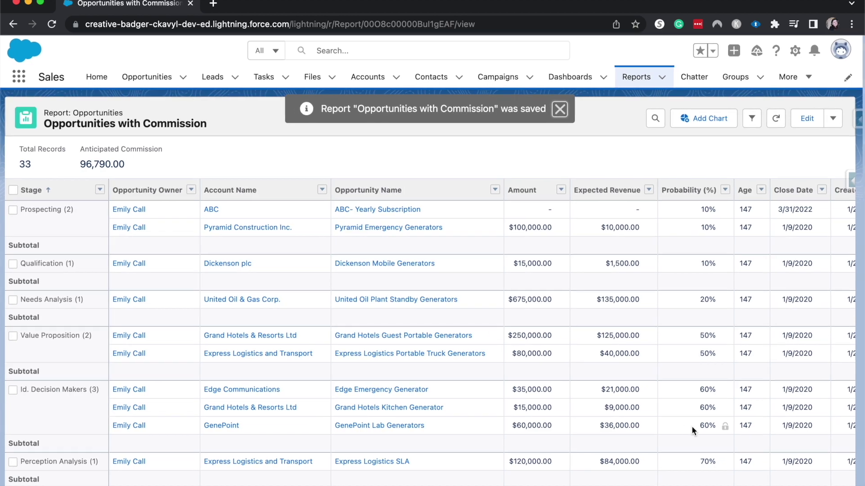
Scroll the saved report through per-stage commission subtotals, e.g. 5,550.00 for Proposal/Price Quote, then back up
{"action": "scroll", "coordinate": [691, 427], "scroll_direction": "right", "scroll_amount": 10}
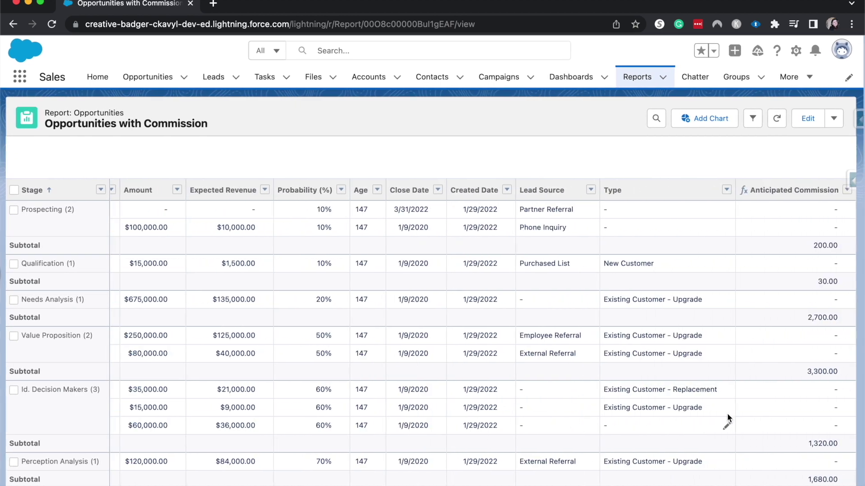
{"action": "scroll", "coordinate": [735, 364], "scroll_direction": "down", "scroll_amount": 8}
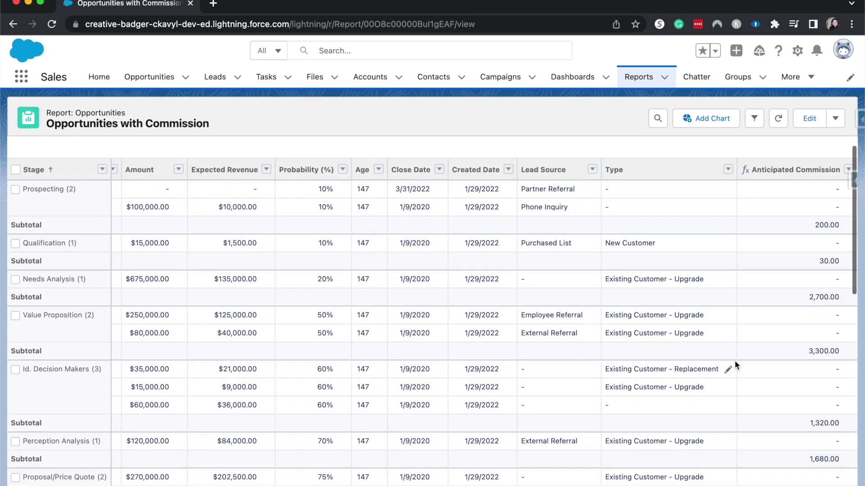
{"action": "scroll", "coordinate": [734, 363], "scroll_direction": "down", "scroll_amount": 10}
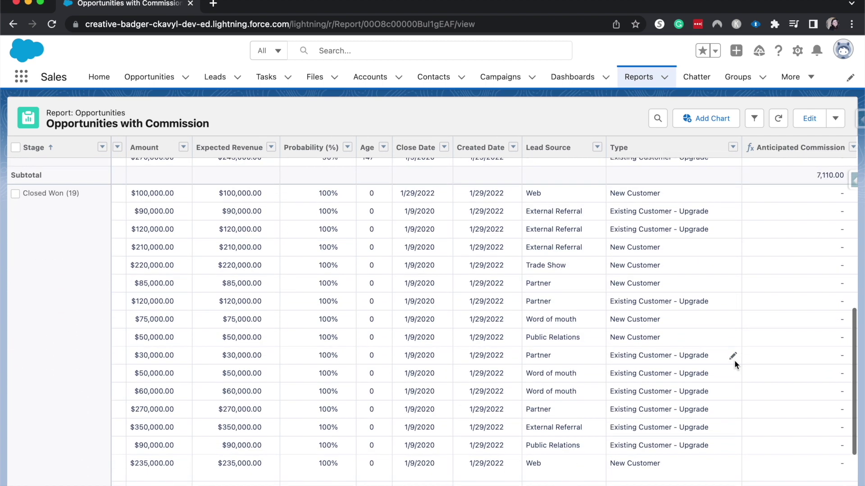
{"action": "scroll", "coordinate": [734, 362], "scroll_direction": "up", "scroll_amount": 12}
{"action": "scroll", "coordinate": [735, 363], "scroll_direction": "up", "scroll_amount": 7}
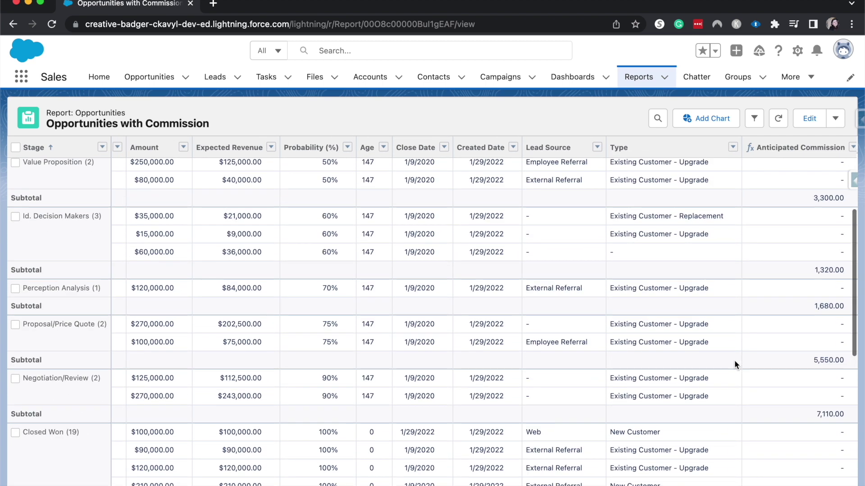